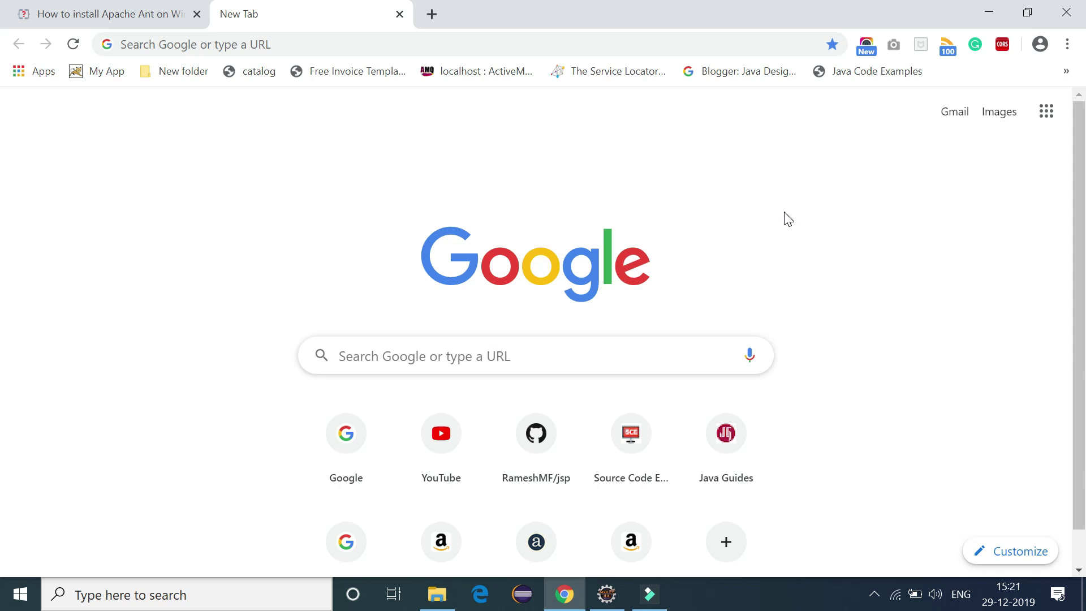
Step: Search Google for 'apache ant' and reach the ant.apache.org welcome page
{"action": "left_click", "coordinate": [491, 356]}
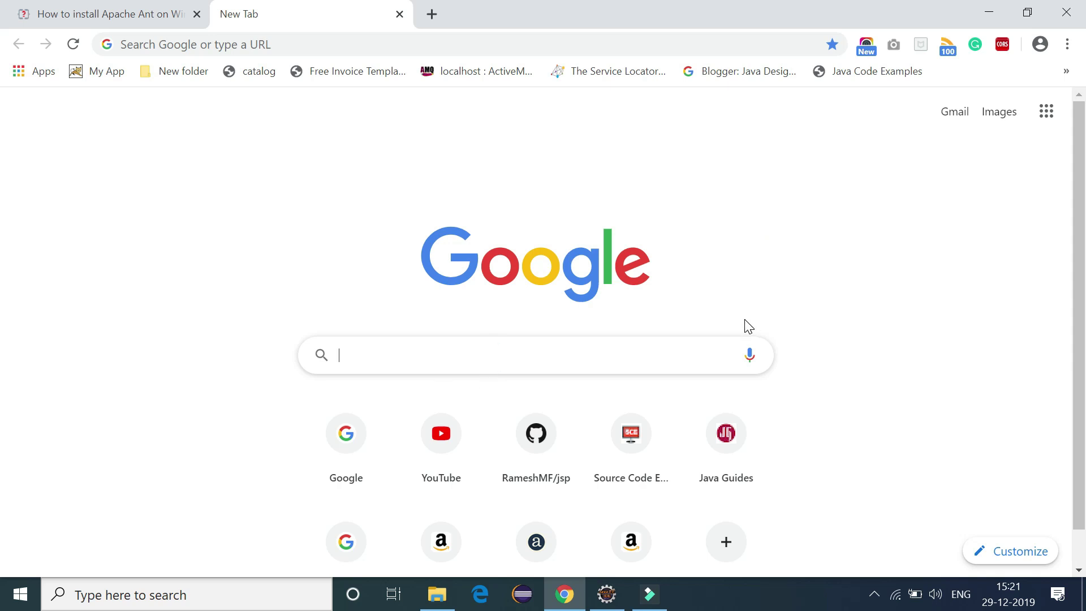
{"action": "type", "text": "apch"}
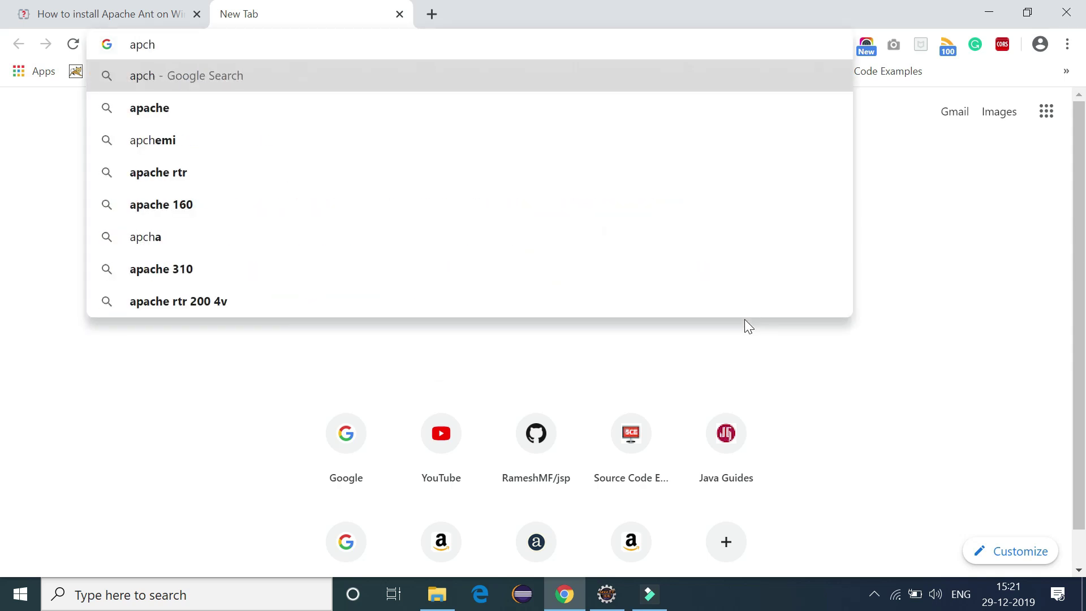
{"action": "key", "text": "Down"}
{"action": "type", "text": "a"}
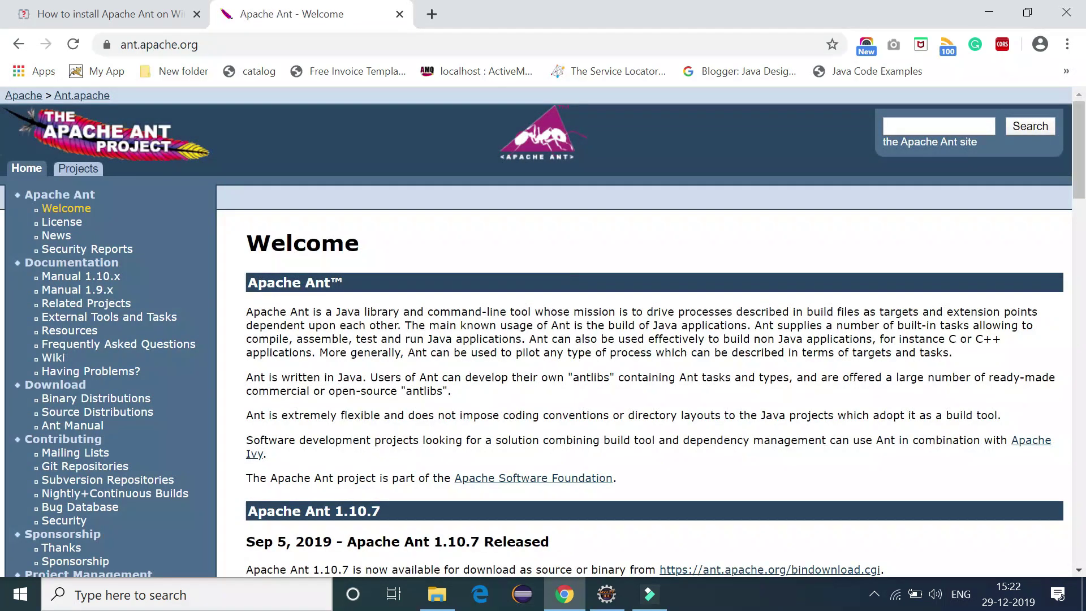
{"action": "scroll", "coordinate": [553, 268], "scroll_direction": "down", "scroll_amount": 4}
{"action": "scroll", "coordinate": [269, 192], "scroll_direction": "up", "scroll_amount": 4}
{"action": "scroll", "coordinate": [488, 369], "scroll_direction": "down", "scroll_amount": 5}
{"action": "scroll", "coordinate": [488, 369], "scroll_direction": "up", "scroll_amount": 4}
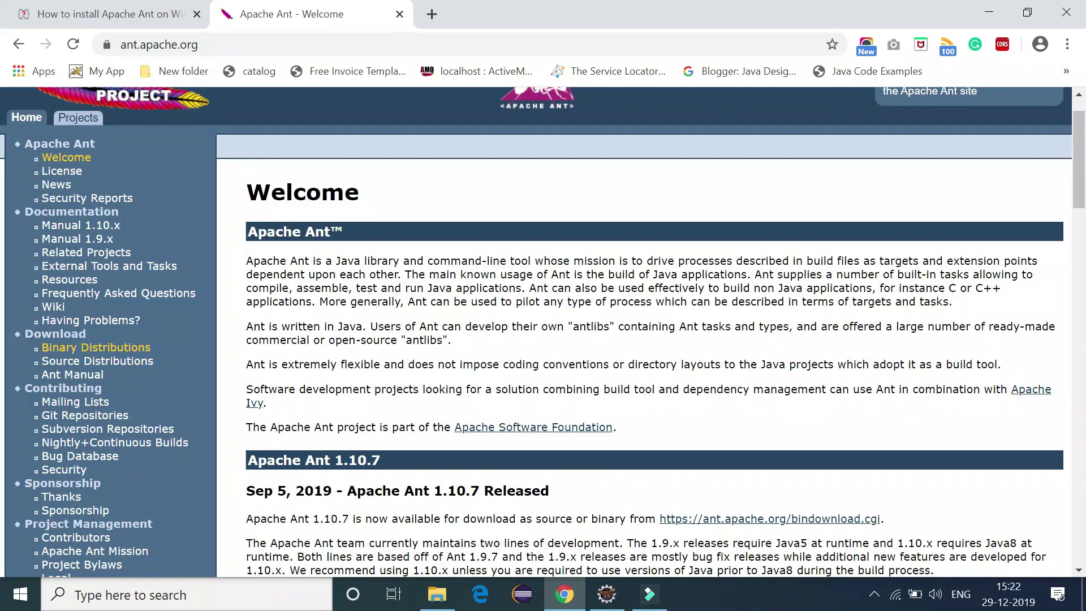
Step: Download apache-ant-1.9.14-bin.zip from the Binary Distributions page into Downloads
{"action": "left_click", "coordinate": [92, 348]}
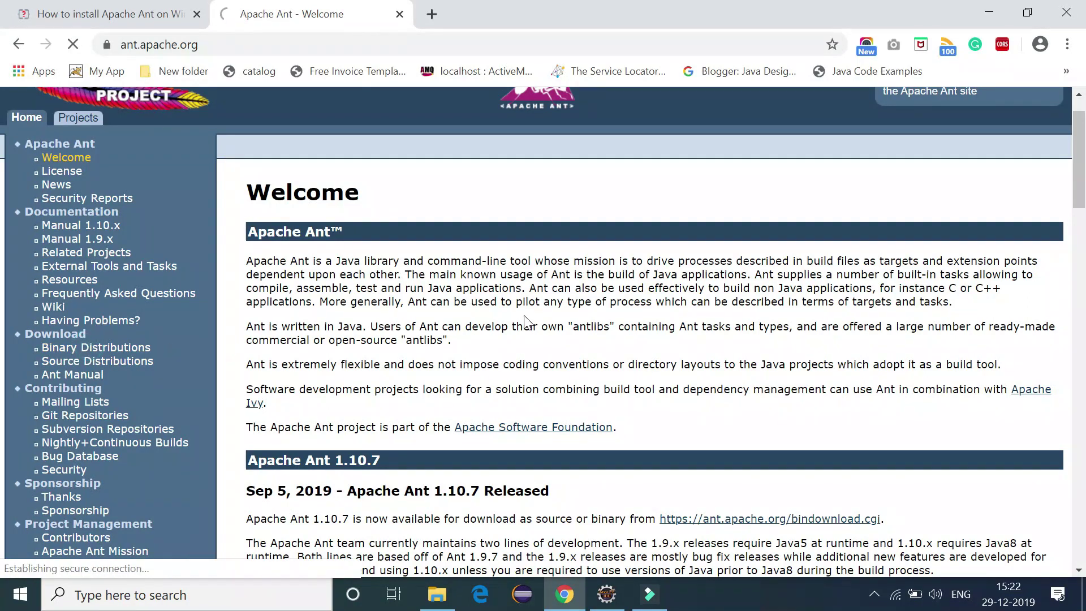
{"action": "scroll", "coordinate": [509, 365], "scroll_direction": "down", "scroll_amount": 3}
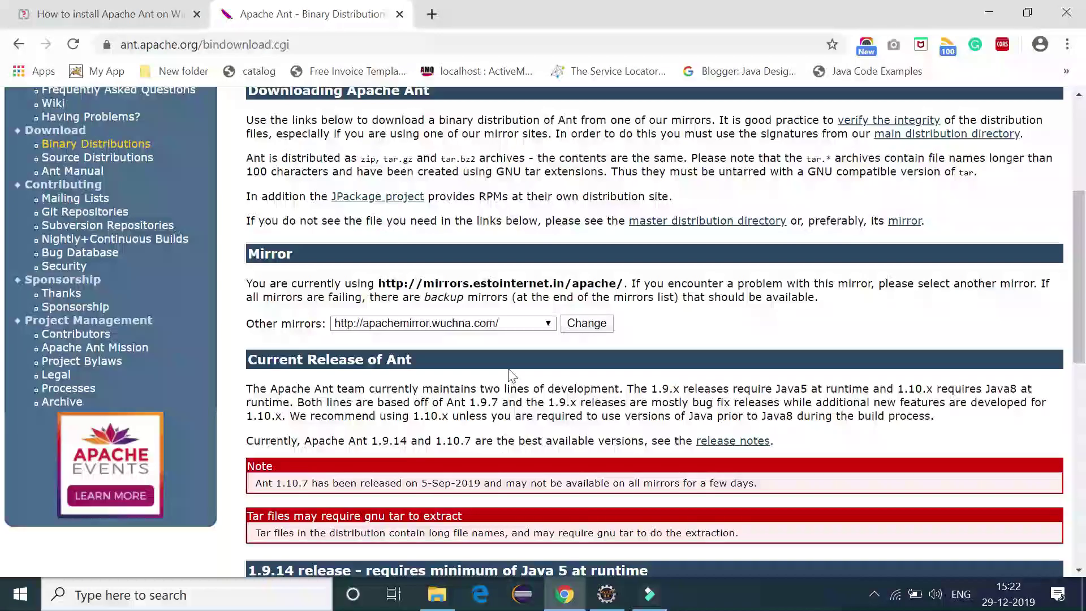
{"action": "scroll", "coordinate": [508, 370], "scroll_direction": "down", "scroll_amount": 1}
{"action": "scroll", "coordinate": [509, 372], "scroll_direction": "down", "scroll_amount": 1}
{"action": "scroll", "coordinate": [509, 376], "scroll_direction": "down", "scroll_amount": 1}
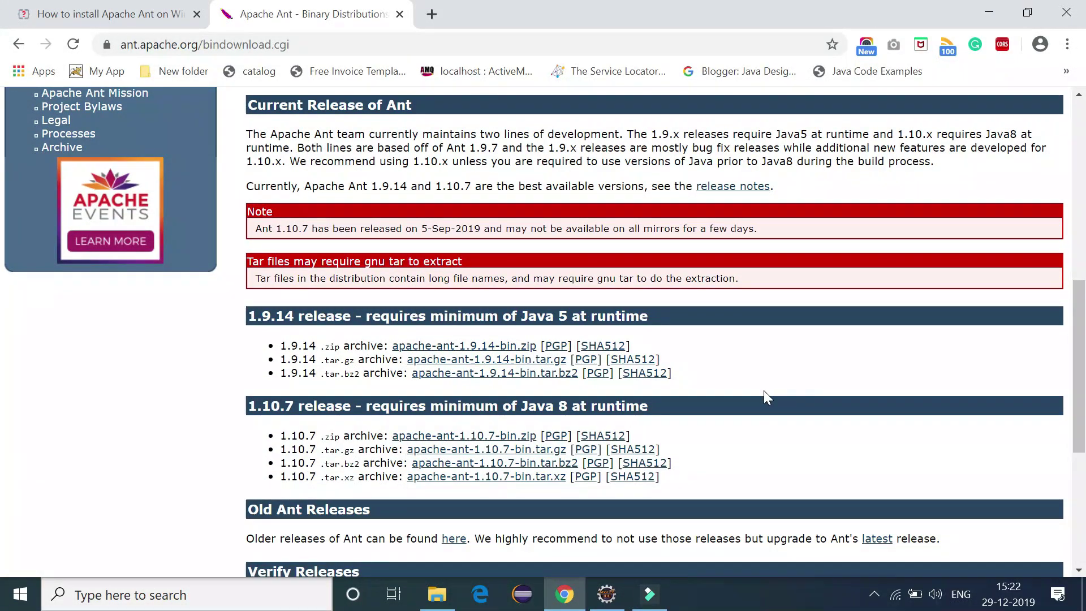
{"action": "scroll", "coordinate": [764, 391], "scroll_direction": "down", "scroll_amount": 1}
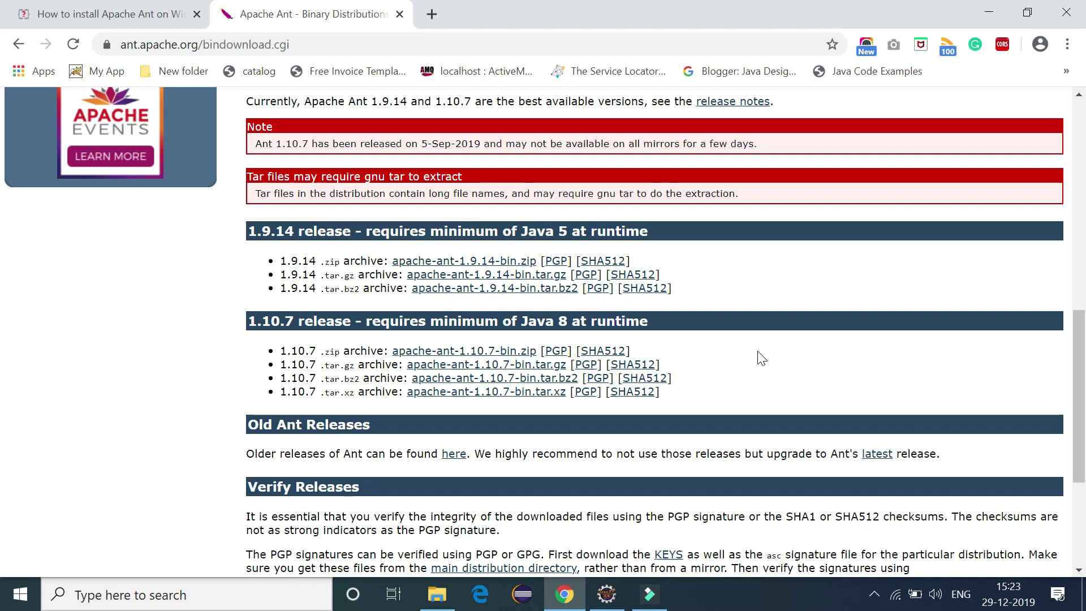
{"action": "scroll", "coordinate": [760, 357], "scroll_direction": "down", "scroll_amount": 3}
{"action": "scroll", "coordinate": [726, 379], "scroll_direction": "up", "scroll_amount": 4}
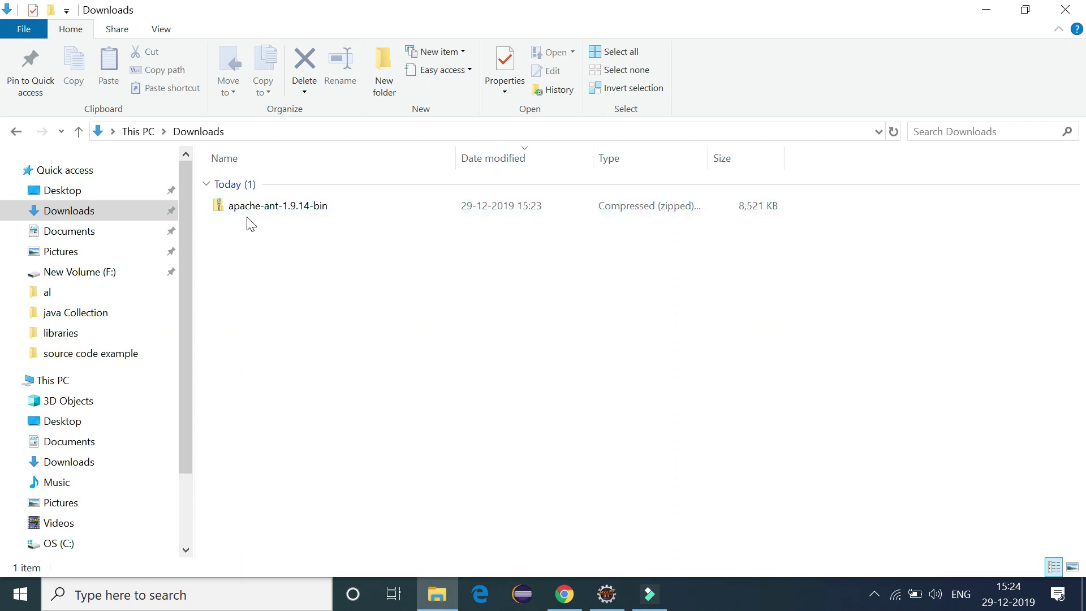
Step: Extract the Ant zip with 7-Zip into its own apache-ant-1.9.14-bin folder
{"action": "left_click", "coordinate": [282, 208]}
{"action": "right_click", "coordinate": [282, 207]}
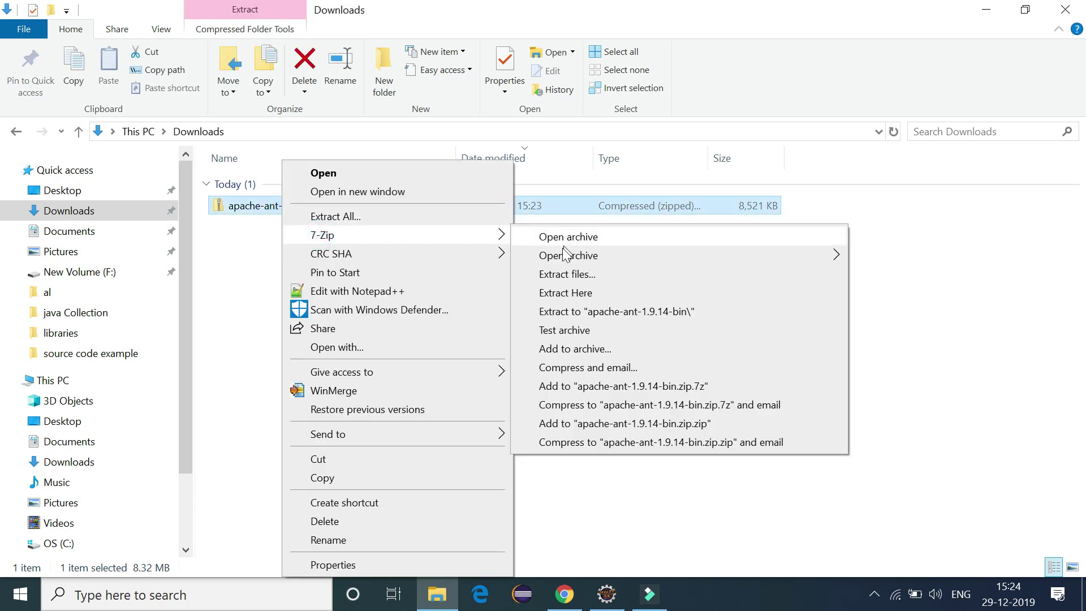
{"action": "mouse_move", "coordinate": [323, 236]}
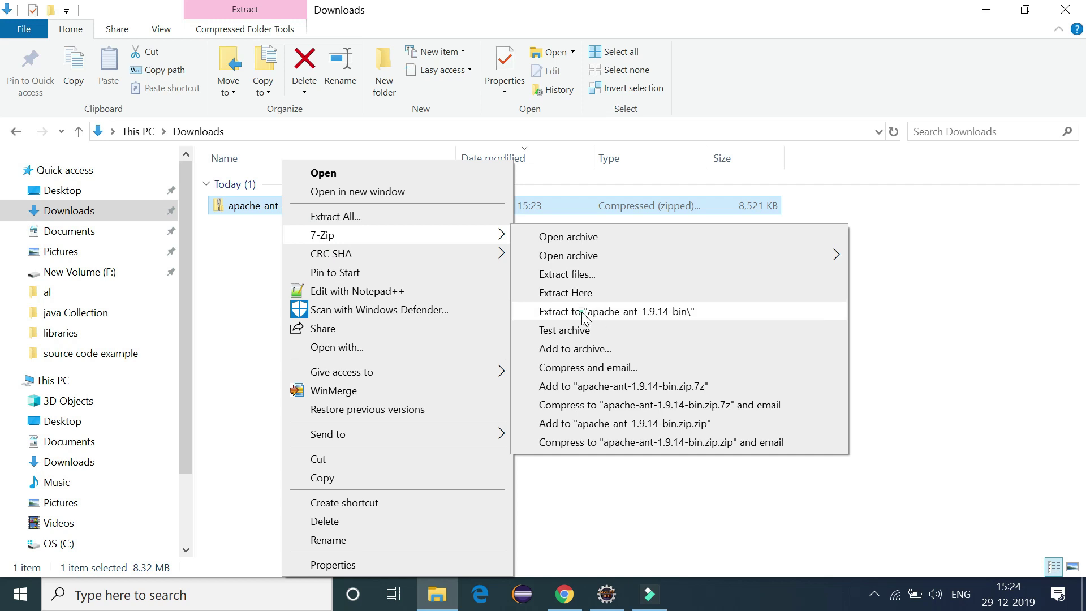
{"action": "left_click", "coordinate": [583, 312]}
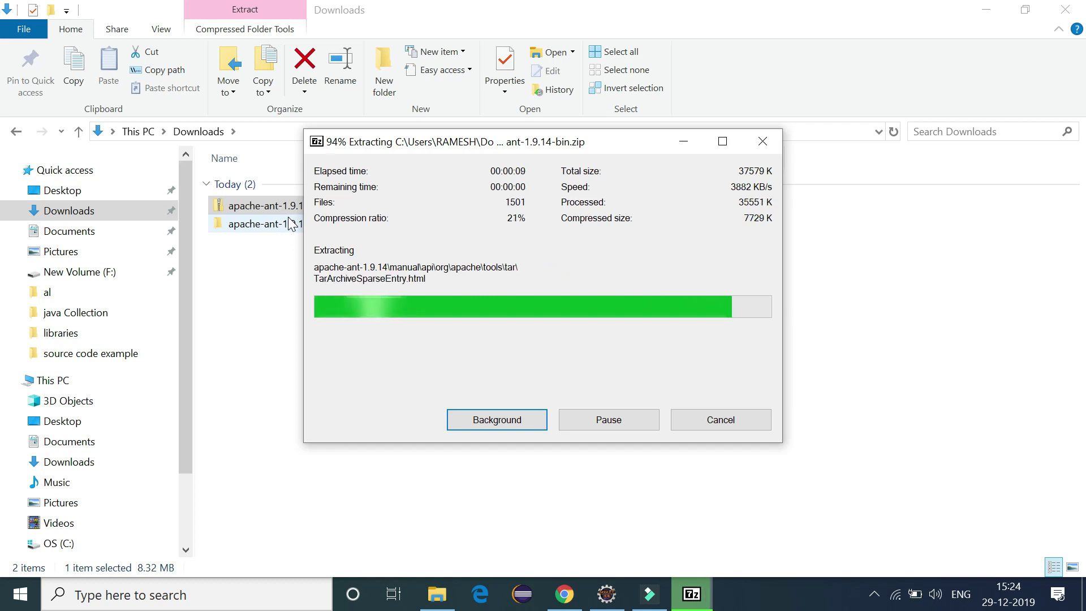
{"action": "left_click", "coordinate": [283, 231]}
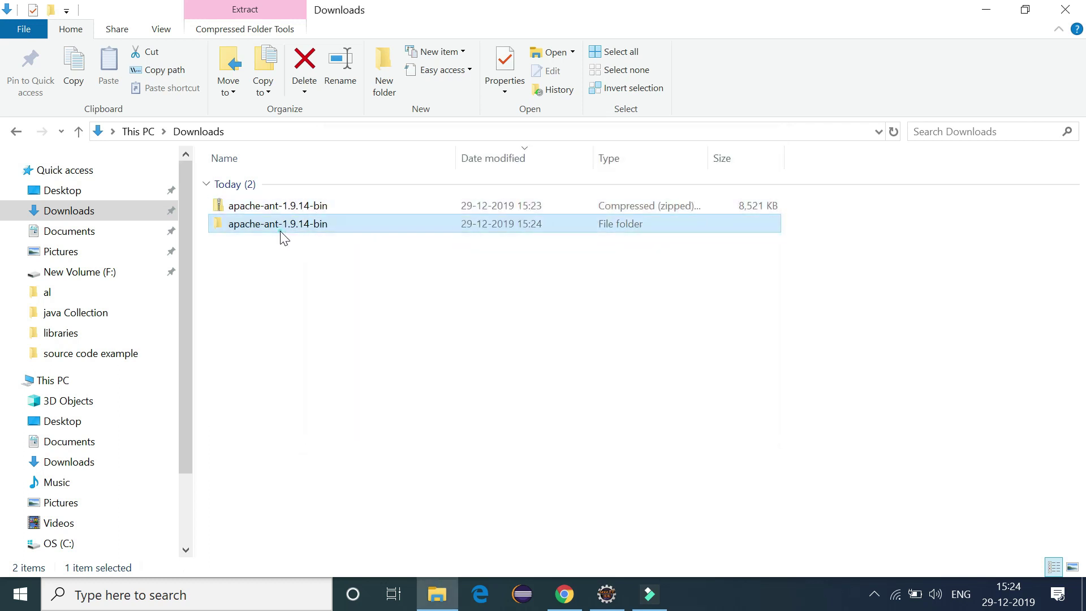
{"action": "double_click", "coordinate": [281, 233]}
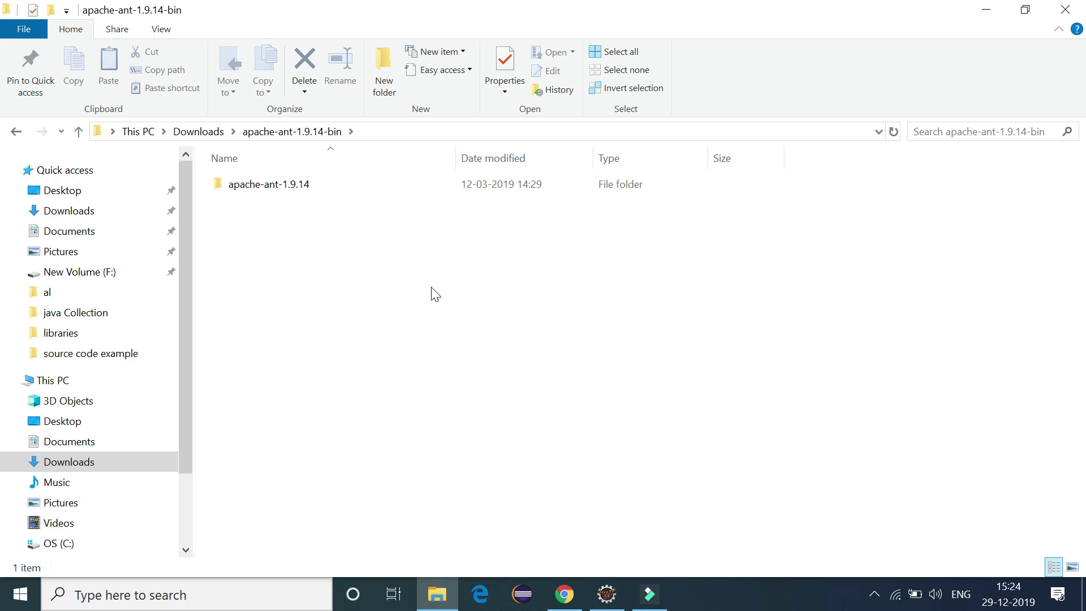
{"action": "double_click", "coordinate": [281, 184]}
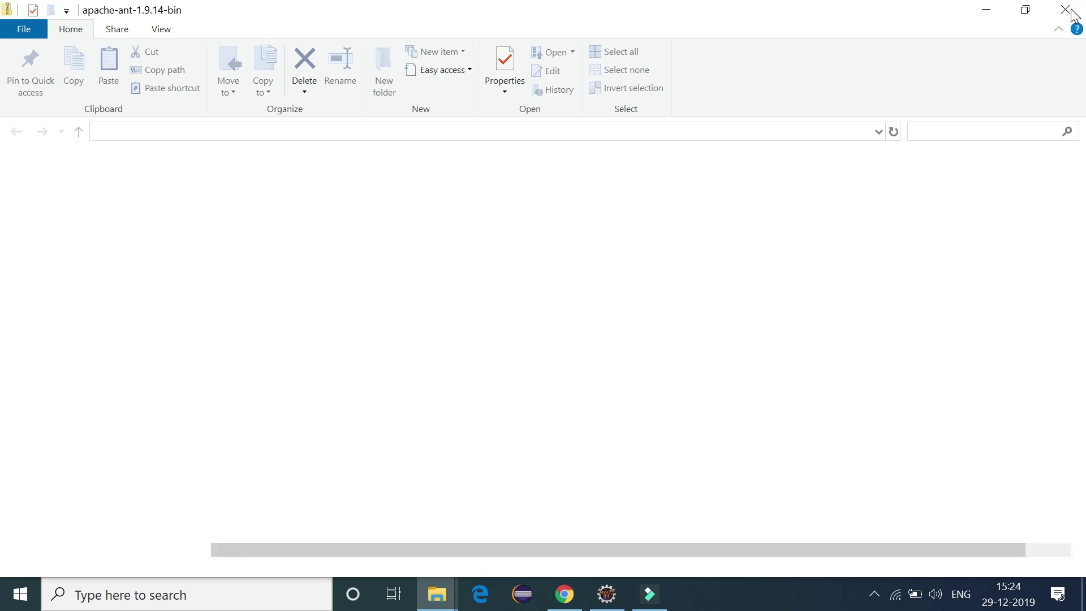
{"action": "mouse_move", "coordinate": [94, 382]}
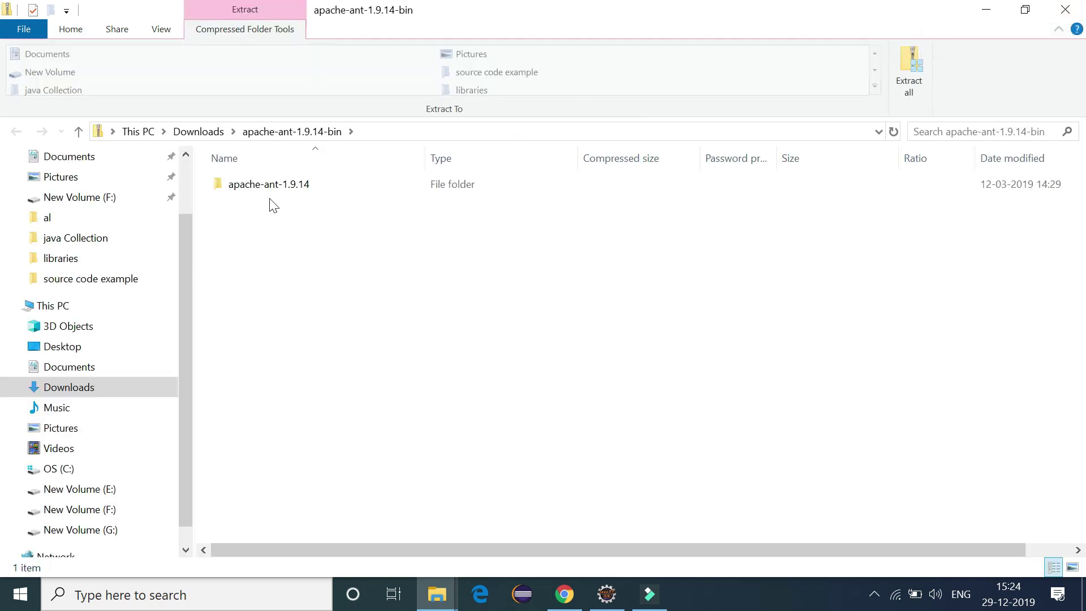
{"action": "double_click", "coordinate": [272, 189]}
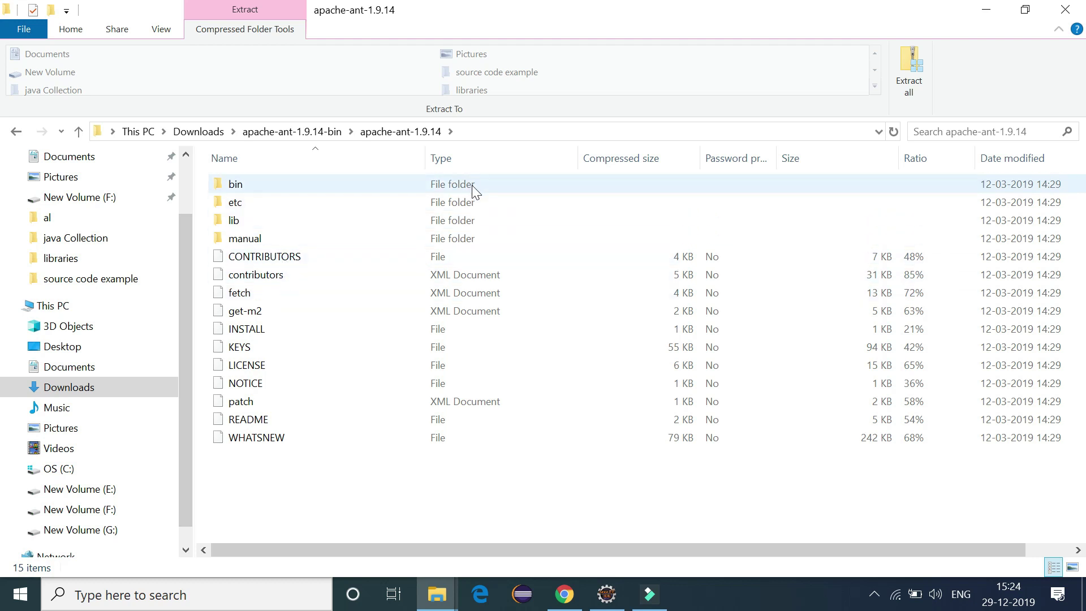
{"action": "left_click", "coordinate": [492, 132]}
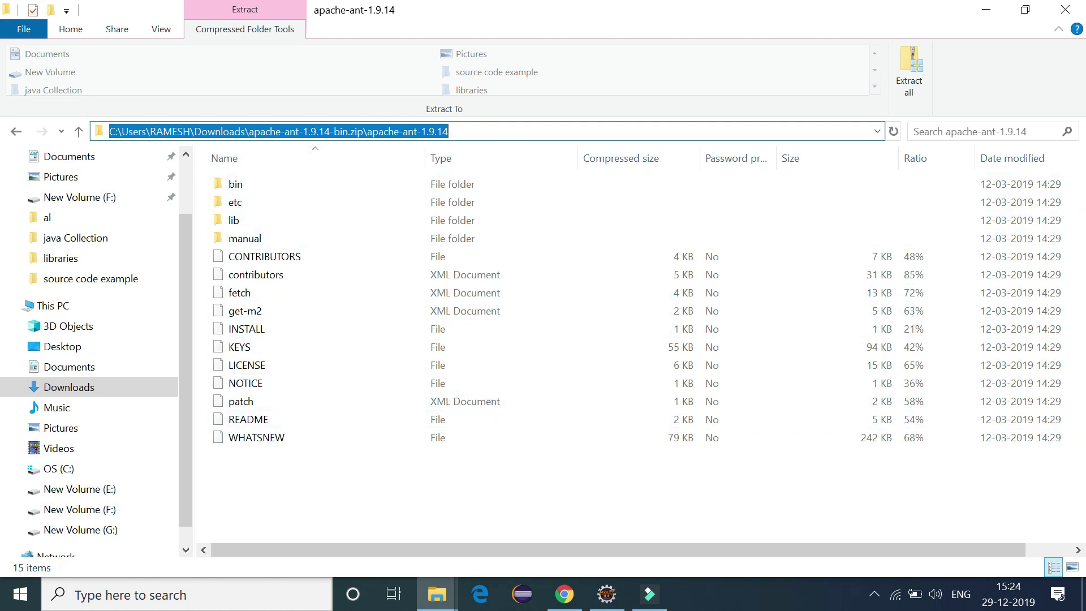
{"action": "left_click", "coordinate": [223, 132]}
{"action": "left_click", "coordinate": [16, 132]}
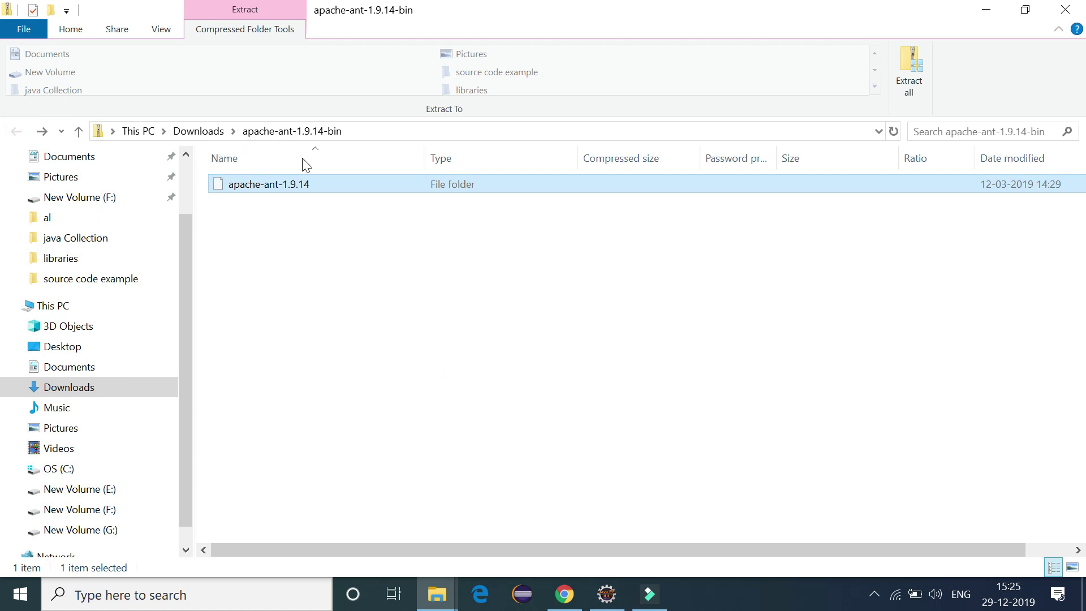
{"action": "left_click", "coordinate": [215, 131]}
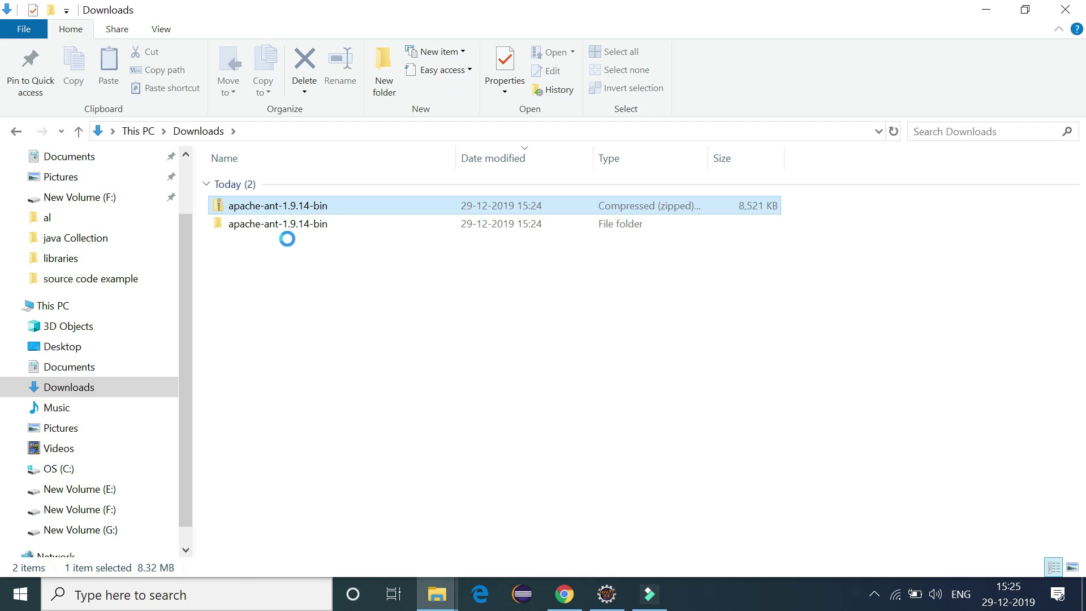
Step: Navigate into apache-ant-1.9.14-bin\apache-ant-1.9.14 and copy its full path from the address bar
{"action": "left_click", "coordinate": [284, 225]}
{"action": "double_click", "coordinate": [294, 223]}
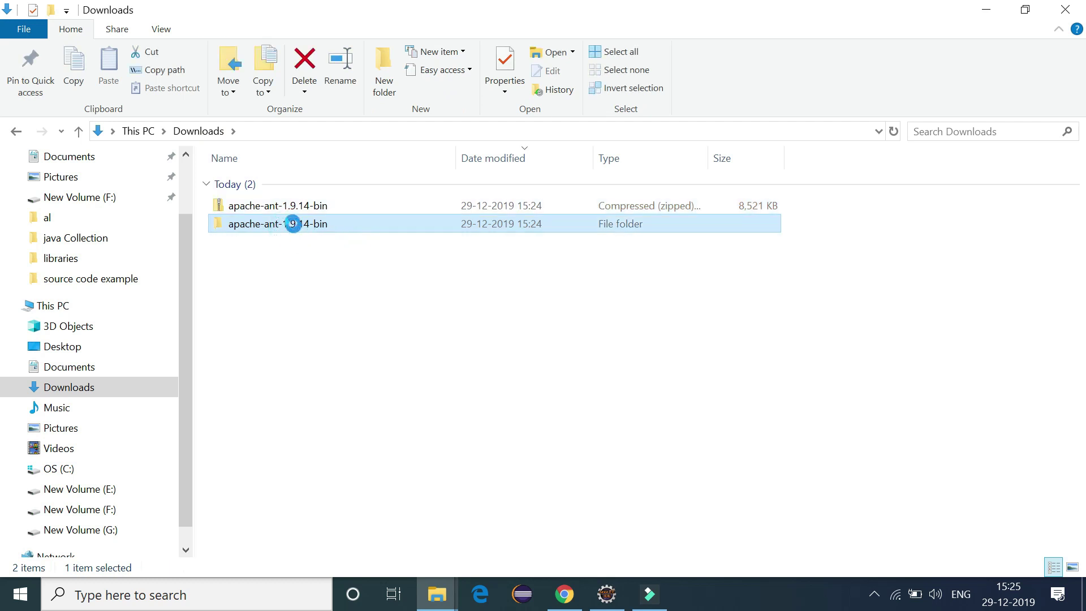
{"action": "left_click", "coordinate": [275, 188]}
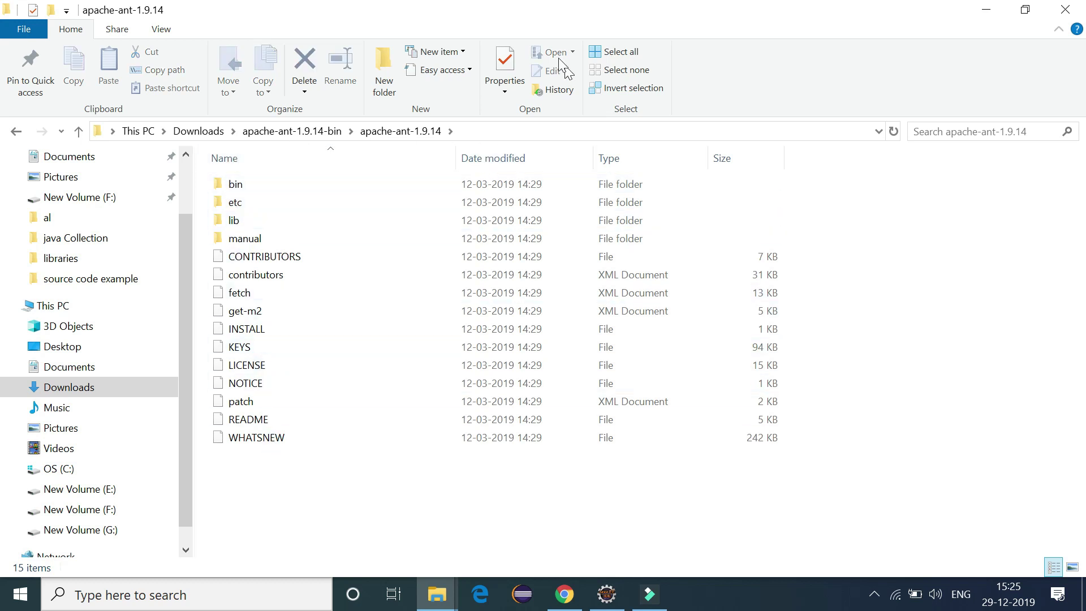
{"action": "left_click", "coordinate": [510, 132]}
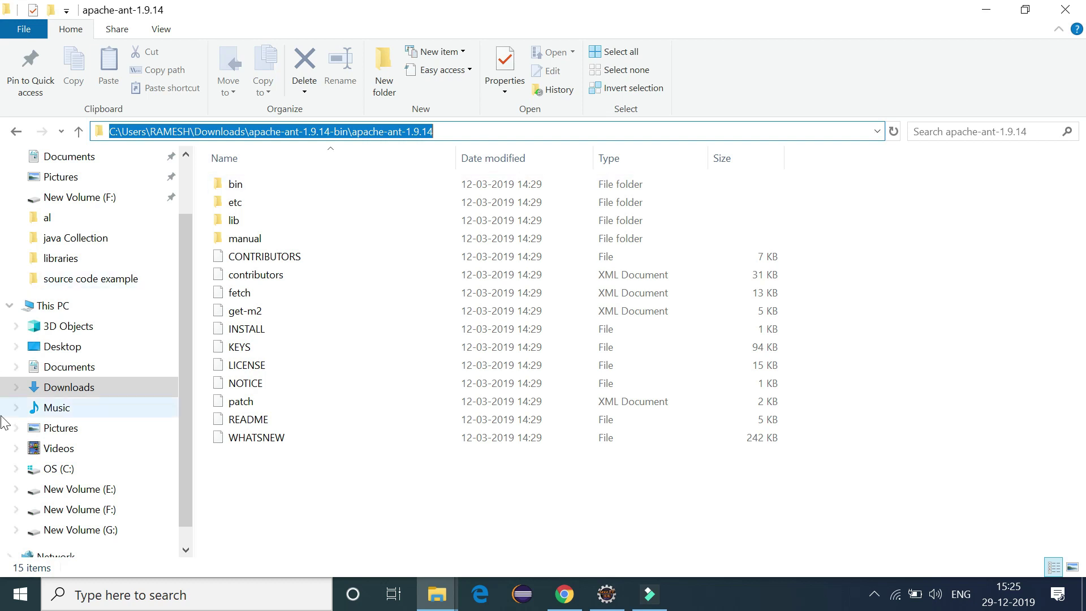
Step: Bring up the System page via This PC's Properties
{"action": "left_click", "coordinate": [50, 306]}
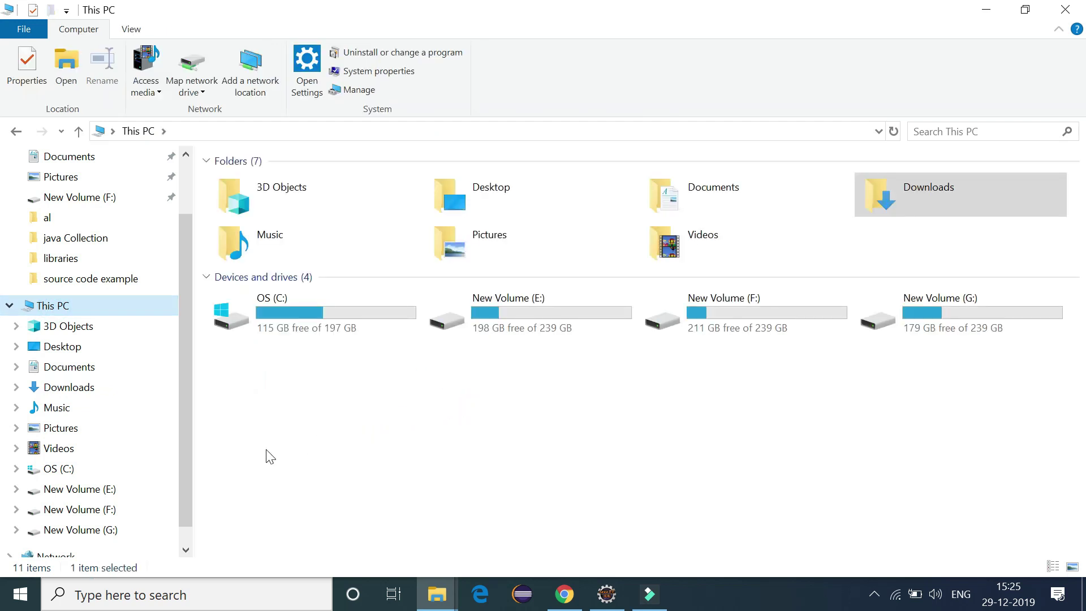
{"action": "right_click", "coordinate": [317, 450]}
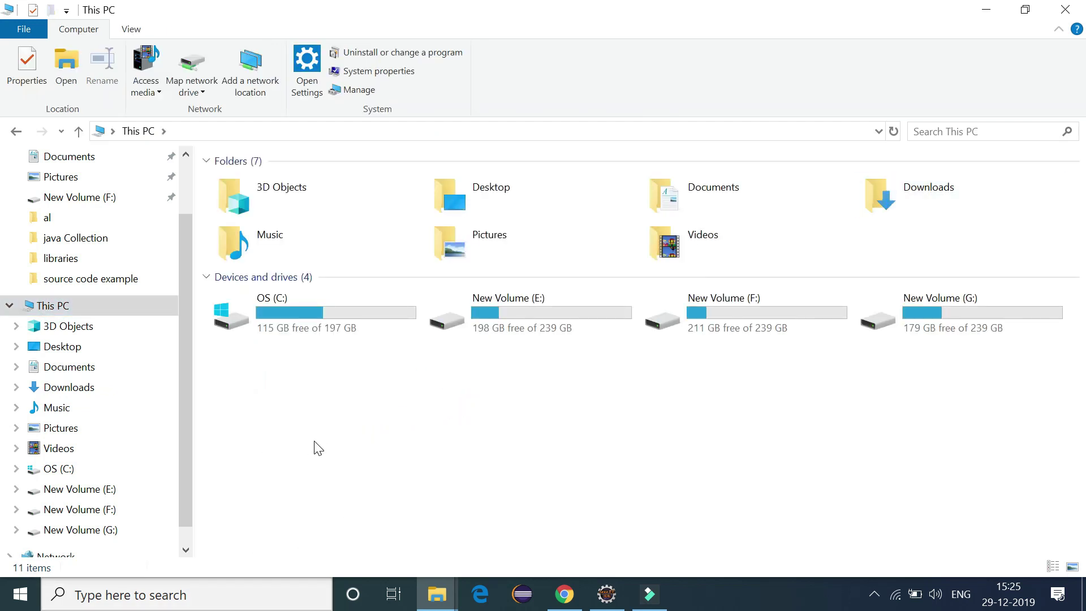
{"action": "left_click", "coordinate": [357, 427]}
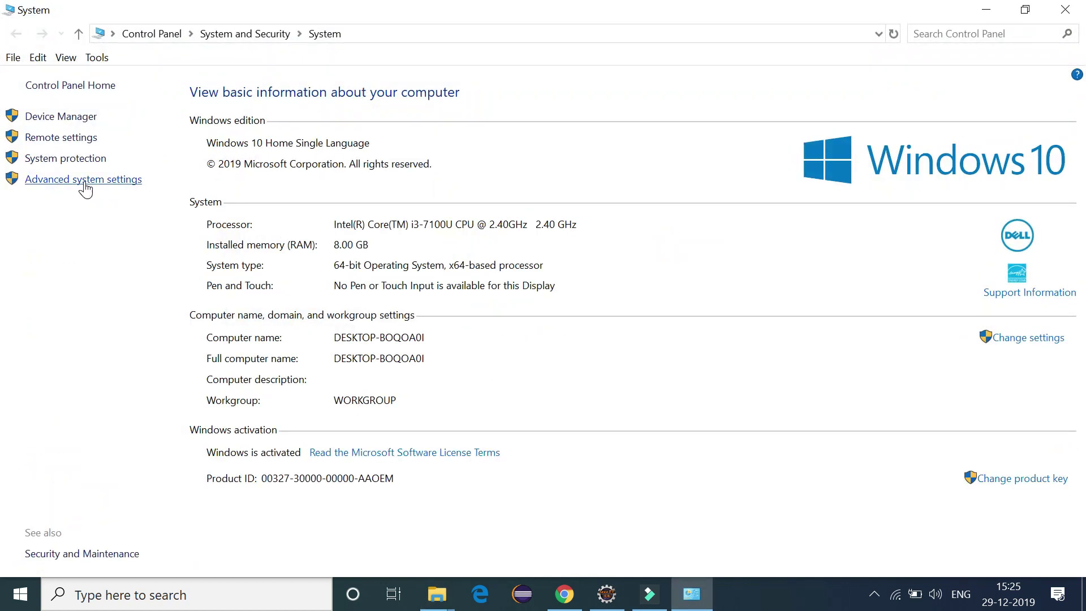
Step: Create system variable ANT_HOME with the pasted apache-ant-1.9.14 folder path as its value
{"action": "left_click", "coordinate": [85, 182]}
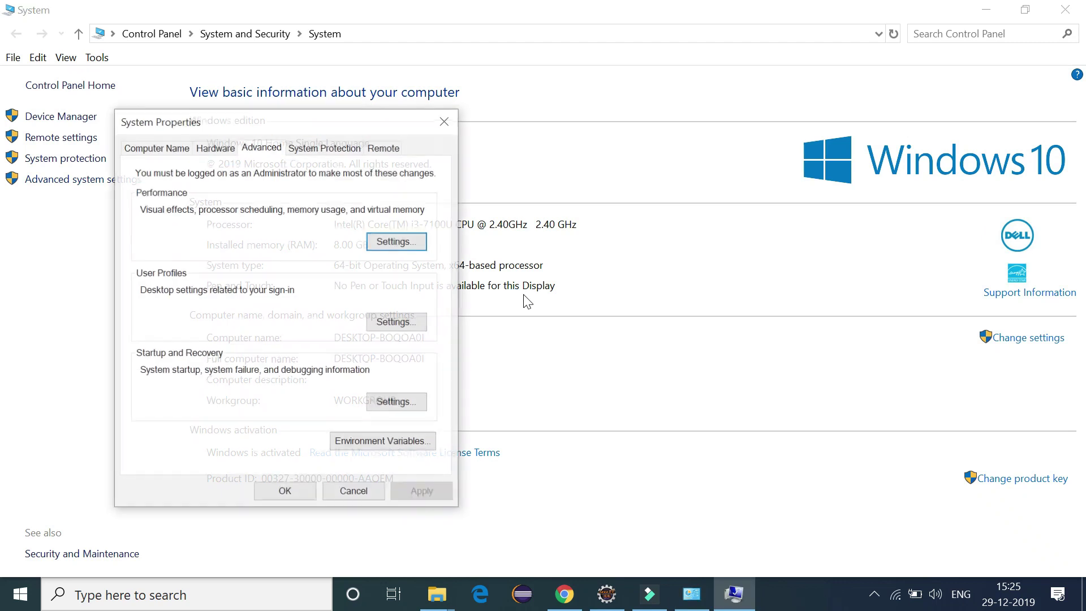
{"action": "left_click", "coordinate": [385, 446]}
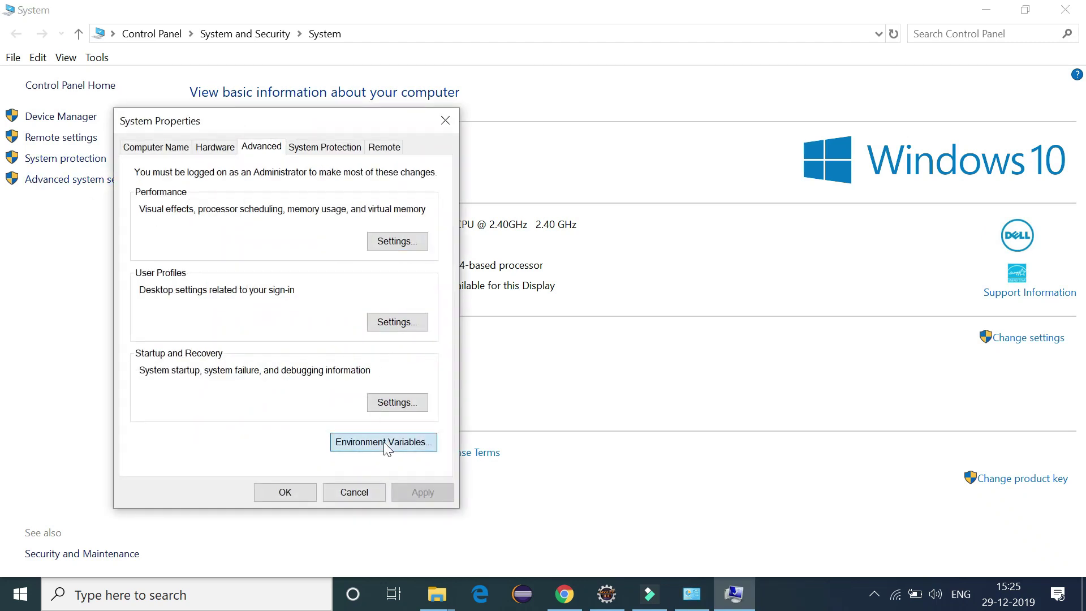
{"action": "scroll", "coordinate": [467, 333], "scroll_direction": "down", "scroll_amount": 1}
{"action": "scroll", "coordinate": [459, 342], "scroll_direction": "up", "scroll_amount": 1}
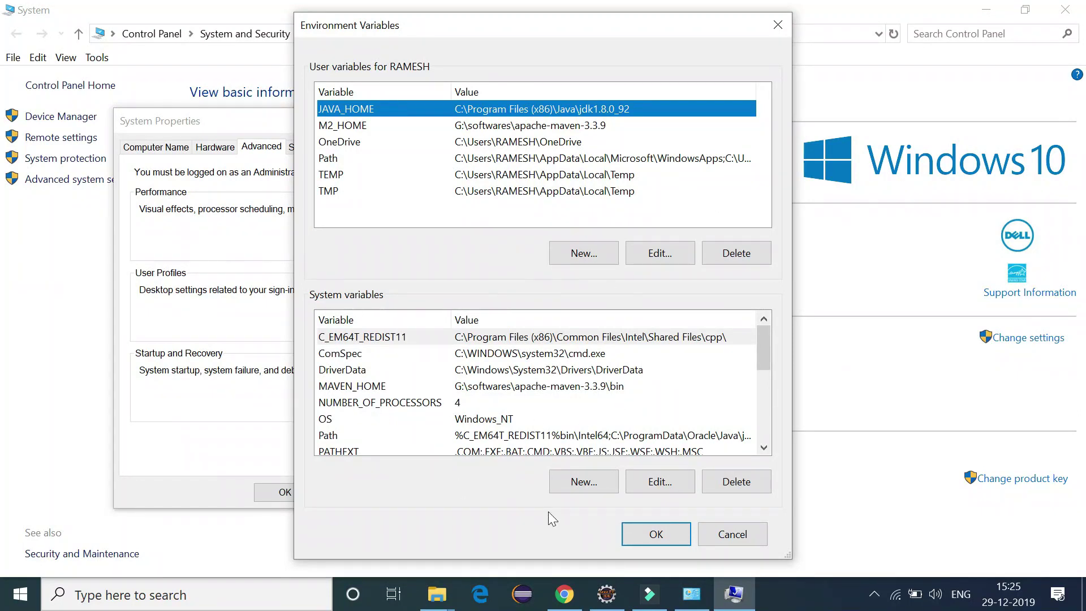
{"action": "left_click", "coordinate": [592, 483]}
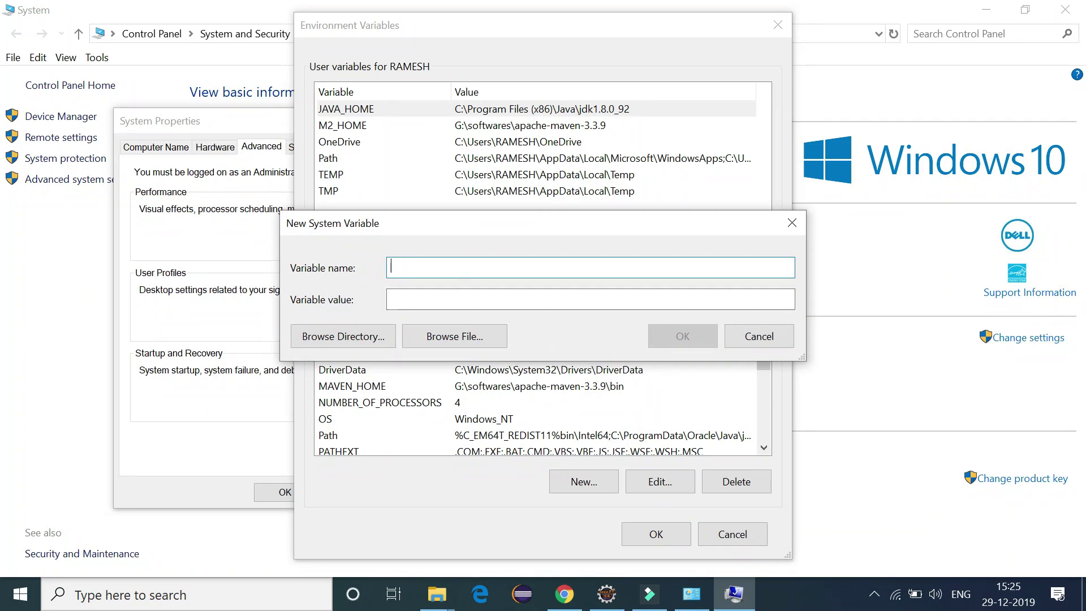
{"action": "type", "text": "A"}
{"action": "type", "text": "NT_"}
{"action": "type", "text": "HO"}
{"action": "type", "text": "ME"}
{"action": "key", "text": "Tab"}
{"action": "type", "text": "C:\\Users\\RAMESH\\Downloads\\apache-ant-1.9.14-bin\\apache-ant-1.9.14"}
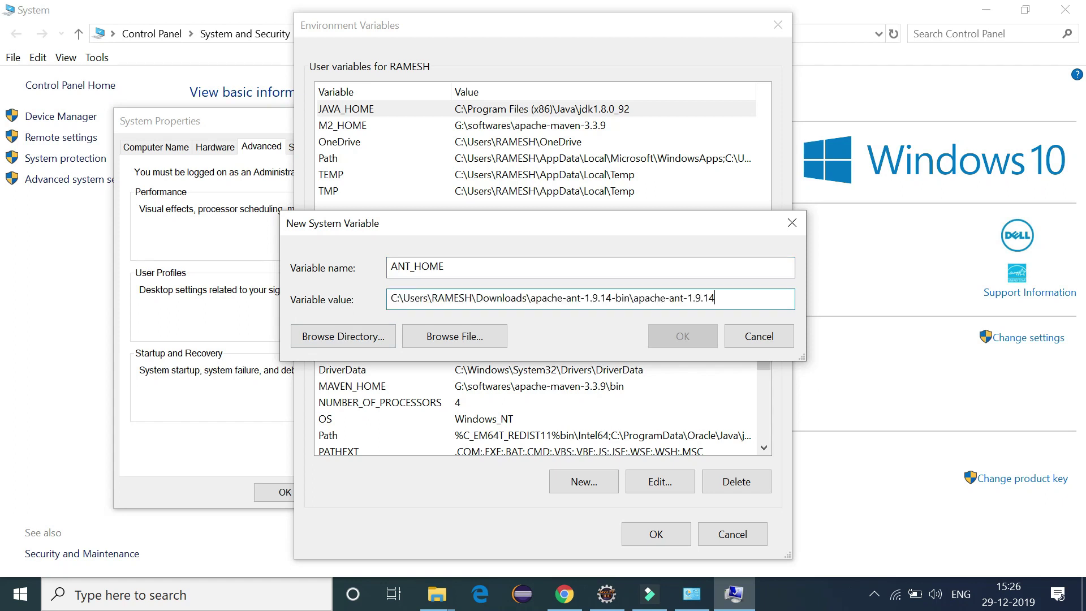
{"action": "left_click", "coordinate": [683, 337]}
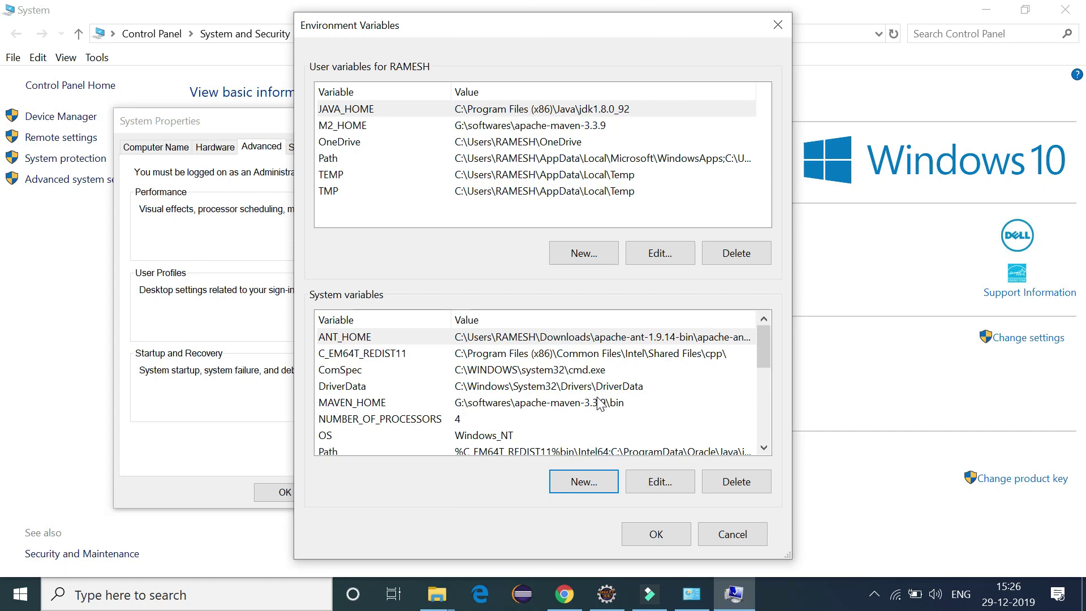
{"action": "scroll", "coordinate": [599, 402], "scroll_direction": "down", "scroll_amount": 1}
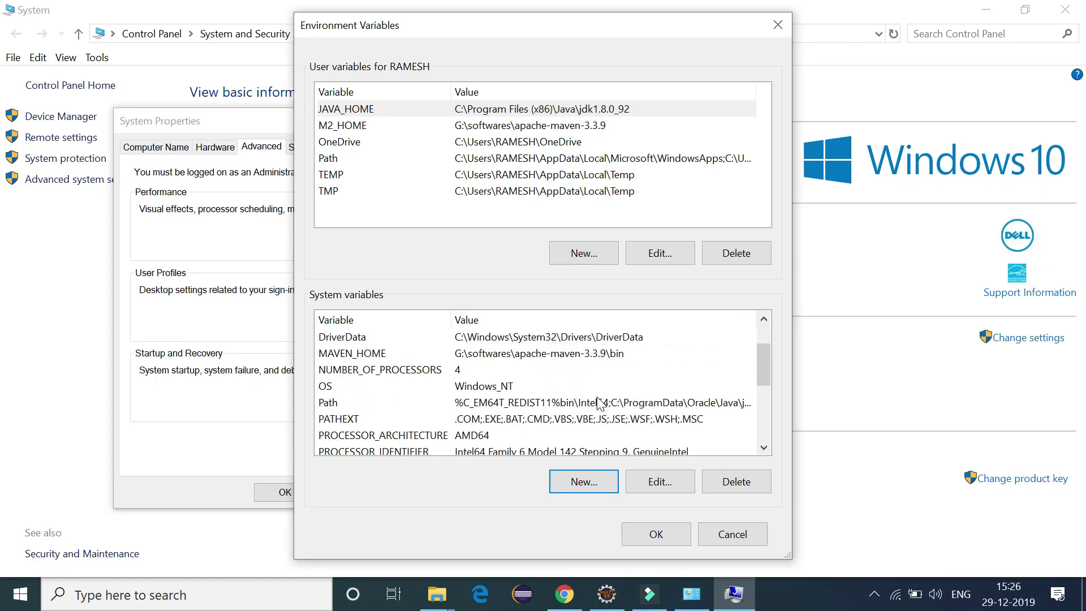
Step: Add a %ANT_HOME%\bin entry to the system Path variable and confirm it
{"action": "double_click", "coordinate": [491, 405]}
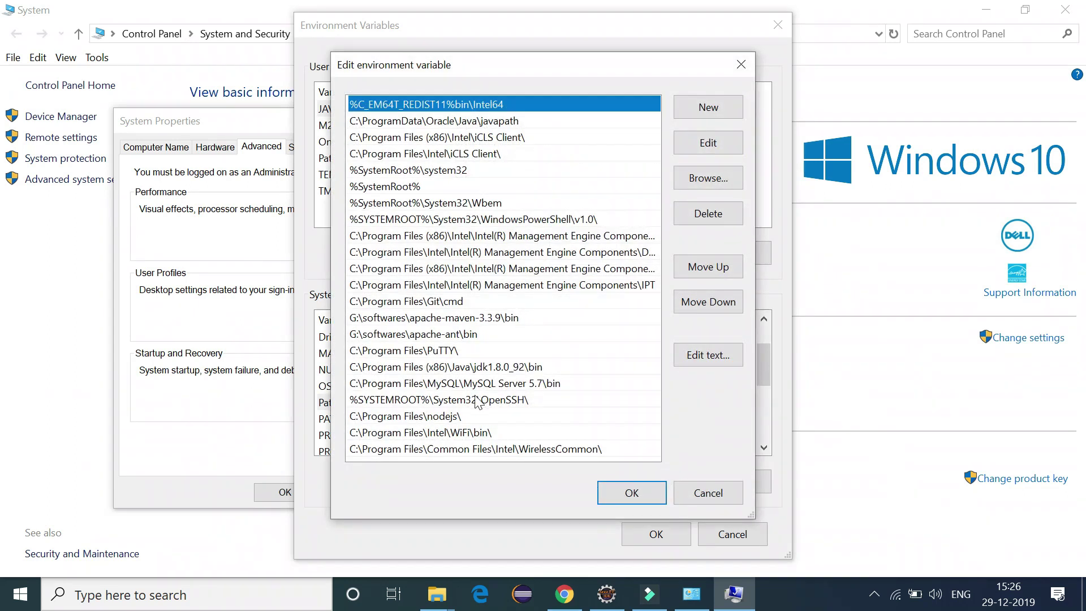
{"action": "left_click", "coordinate": [722, 112]}
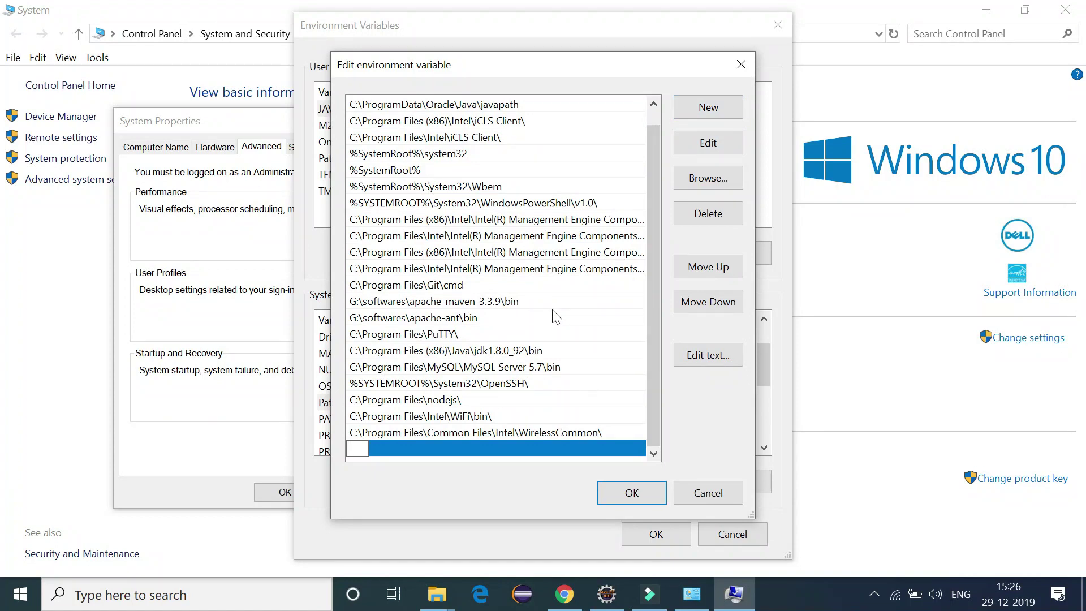
{"action": "type", "text": "%"}
{"action": "type", "text": "ANT_HO"}
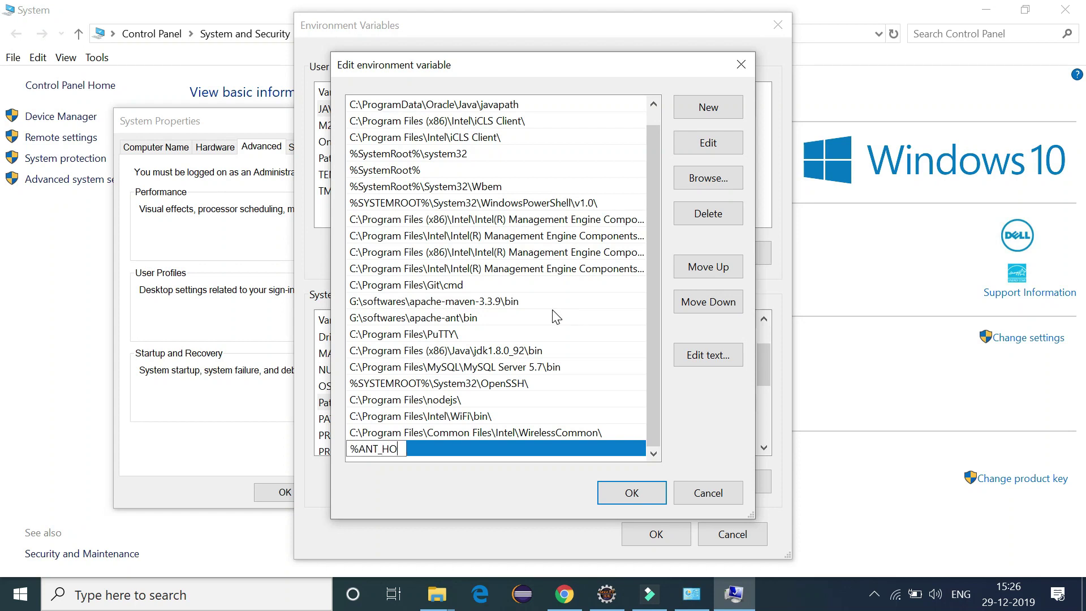
{"action": "type", "text": "ME"}
{"action": "type", "text": "%"}
{"action": "type", "text": "\\bi"}
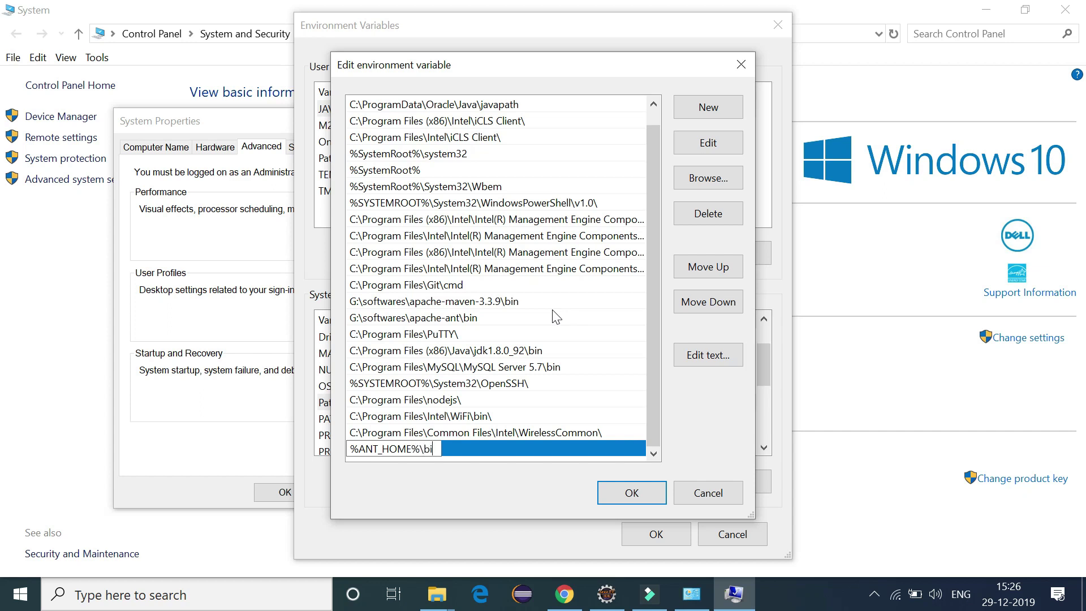
{"action": "type", "text": "n"}
{"action": "key", "text": "Left"}
{"action": "key", "text": "Left"}
{"action": "key", "text": "Left"}
{"action": "key", "text": "shift+Left"}
{"action": "key", "text": "shift+Left"}
{"action": "key", "text": "shift+Left"}
{"action": "key", "text": "shift+Left"}
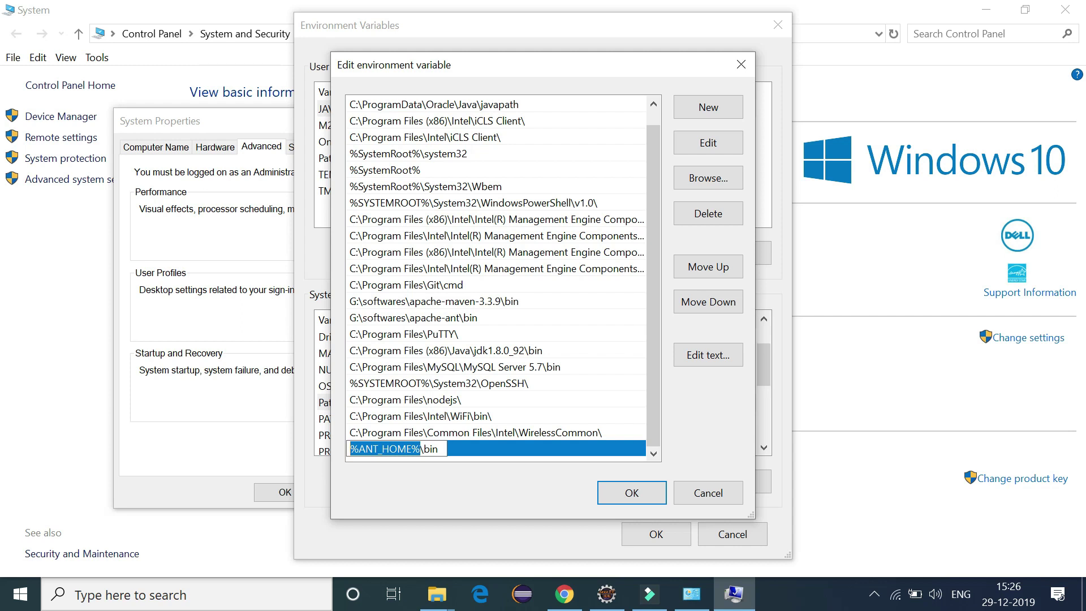
{"action": "key", "text": "End"}
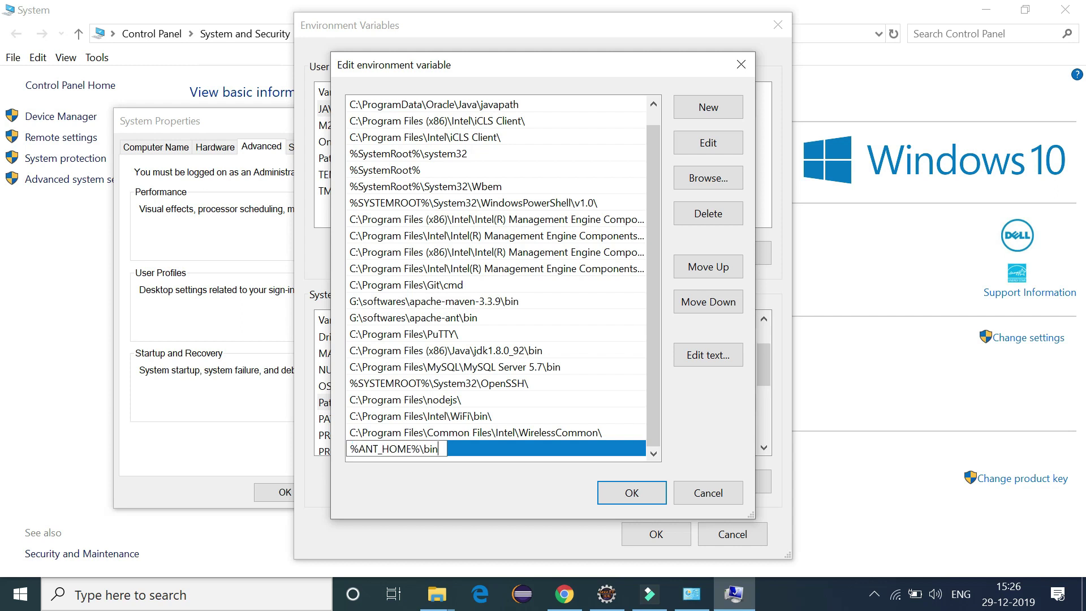
{"action": "key", "text": "shift+Home"}
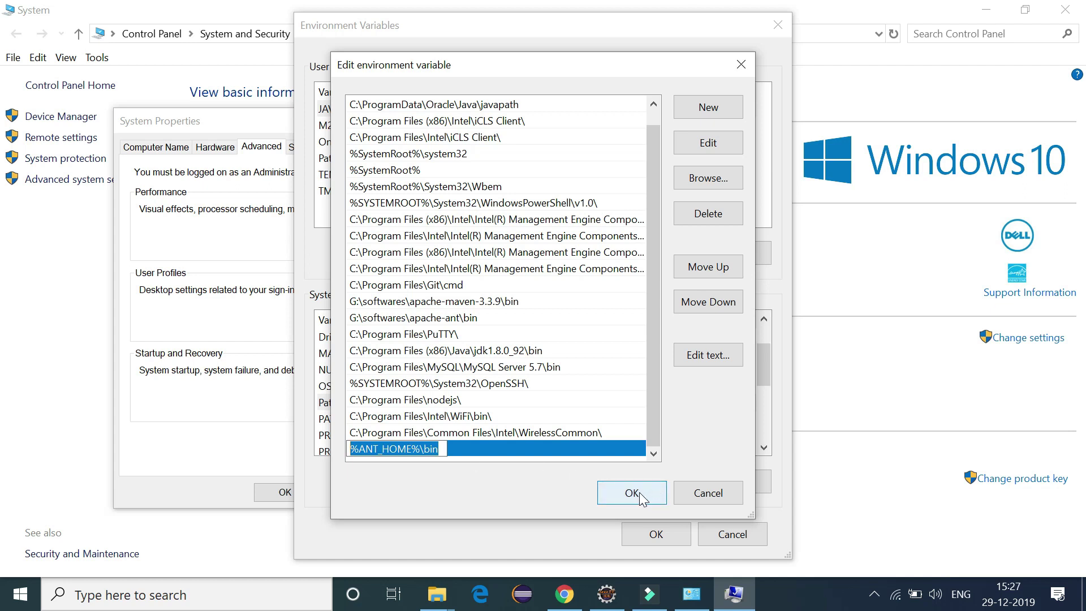
{"action": "left_click", "coordinate": [643, 496]}
Step: Confirm the environment variable changes and close System Properties
{"action": "left_click", "coordinate": [660, 537]}
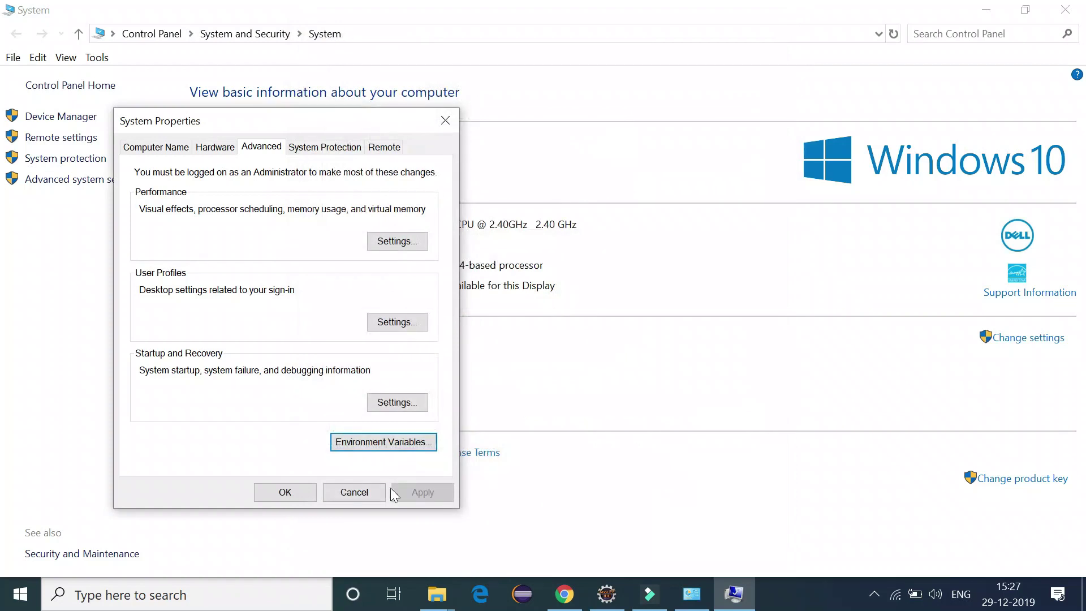
{"action": "left_click", "coordinate": [306, 497]}
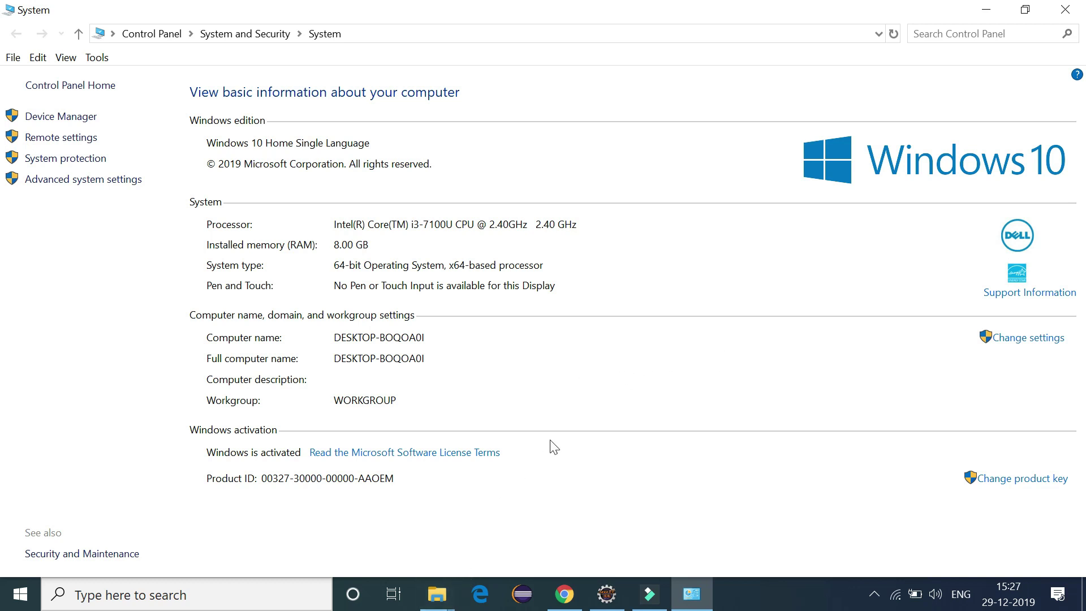
Step: Launch cmd via Run and verify 'ant -version' reports Apache Ant 1.9.14
{"action": "key", "text": "super+r"}
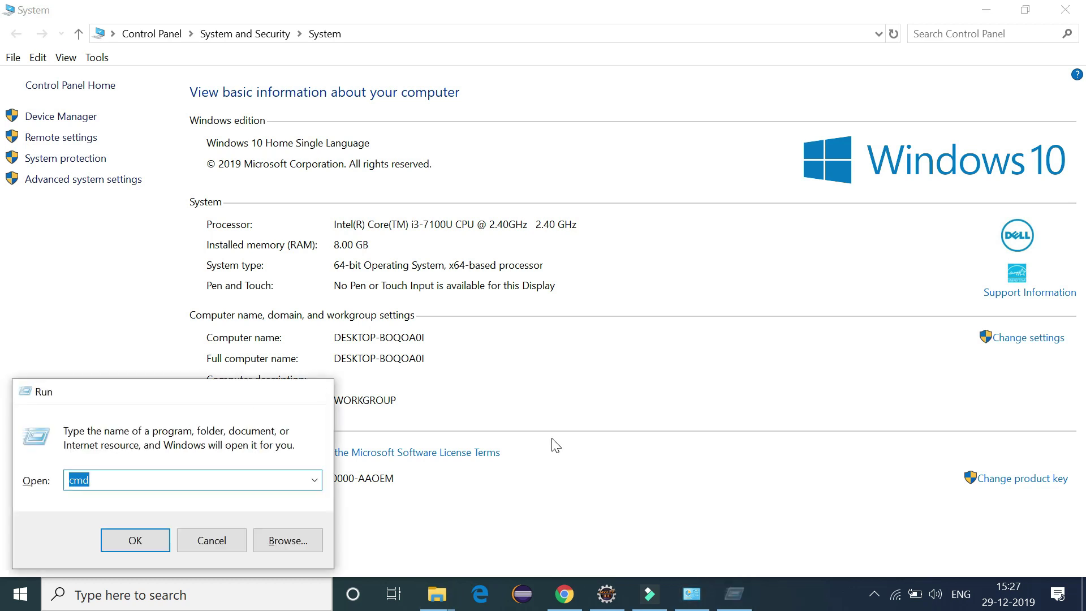
{"action": "key", "text": "Return"}
{"action": "type", "text": "an"}
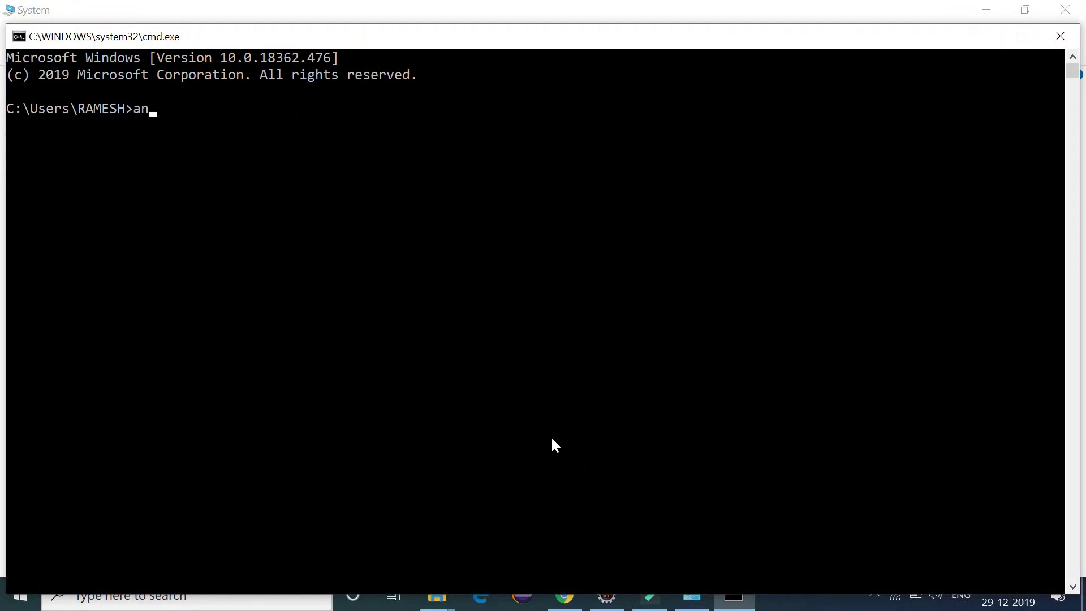
{"action": "type", "text": "t"}
{"action": "key", "text": "Return"}
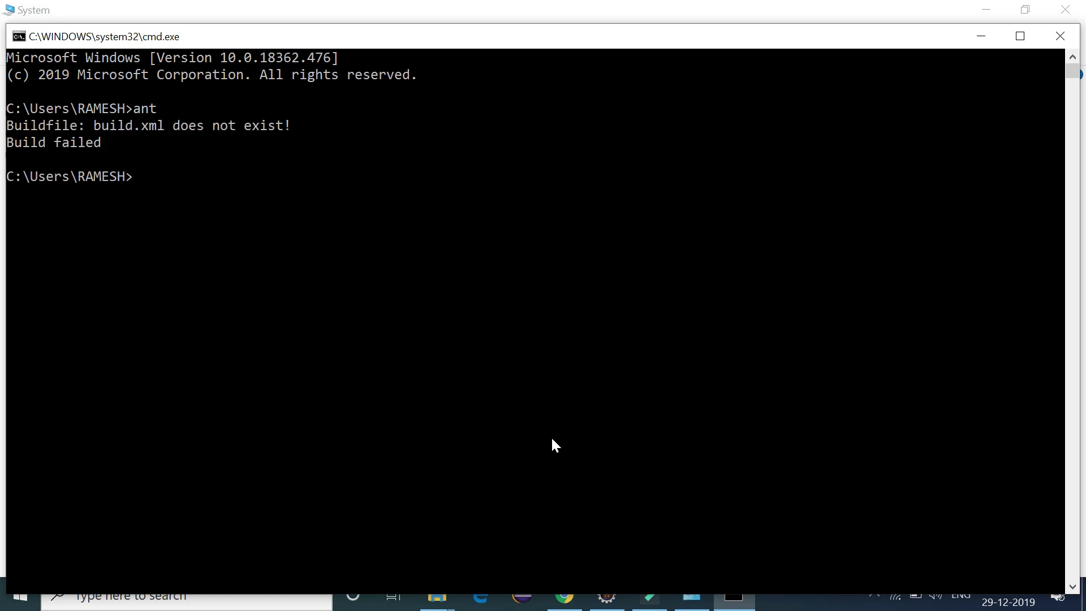
{"action": "type", "text": "an"}
{"action": "type", "text": "t -ve"}
{"action": "type", "text": "rsion"}
{"action": "key", "text": "Return"}
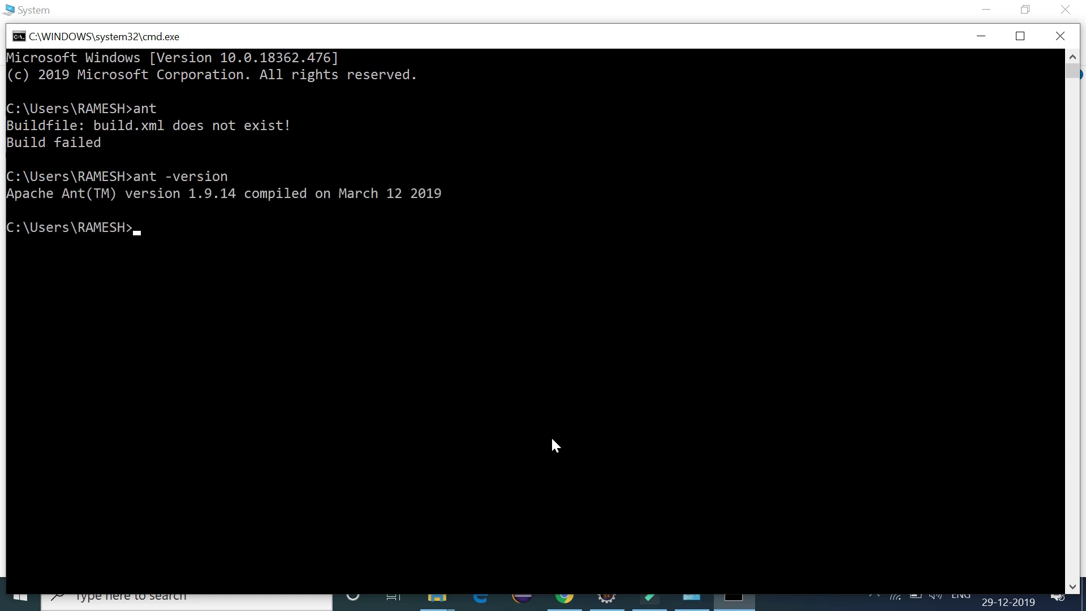